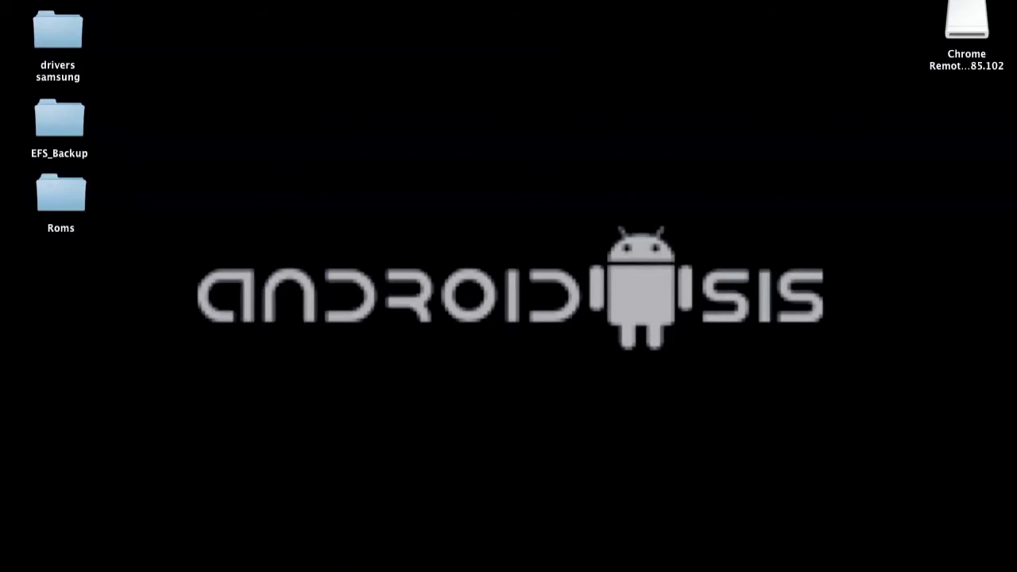
Bring Chrome's Web Store 'remote desktop' results, with Escritorio remoto de Chrome first, to the front
{"action": "mouse_move", "coordinate": [568, 561]}
{"action": "mouse_move", "coordinate": [389, 561]}
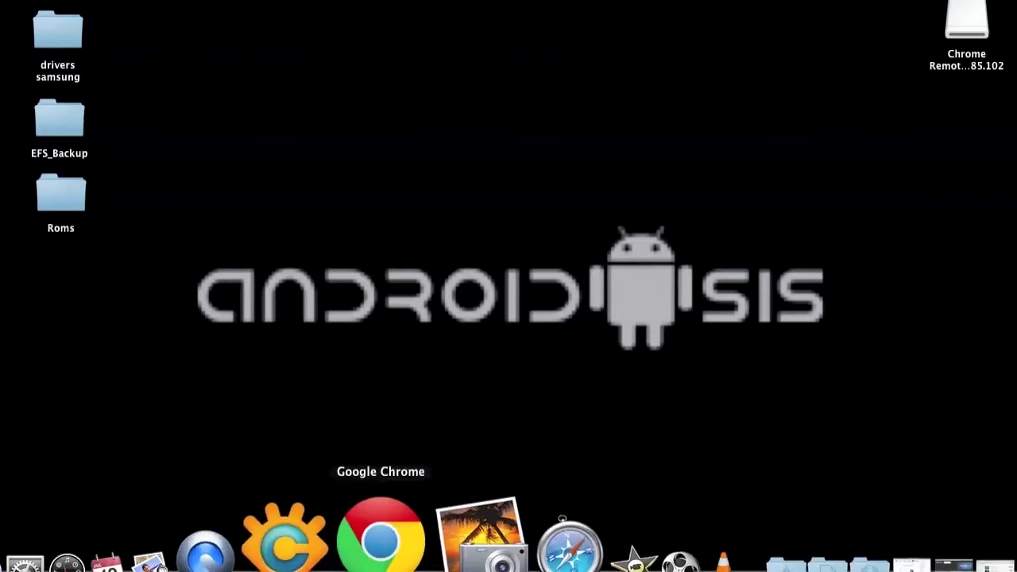
{"action": "left_click", "coordinate": [390, 561]}
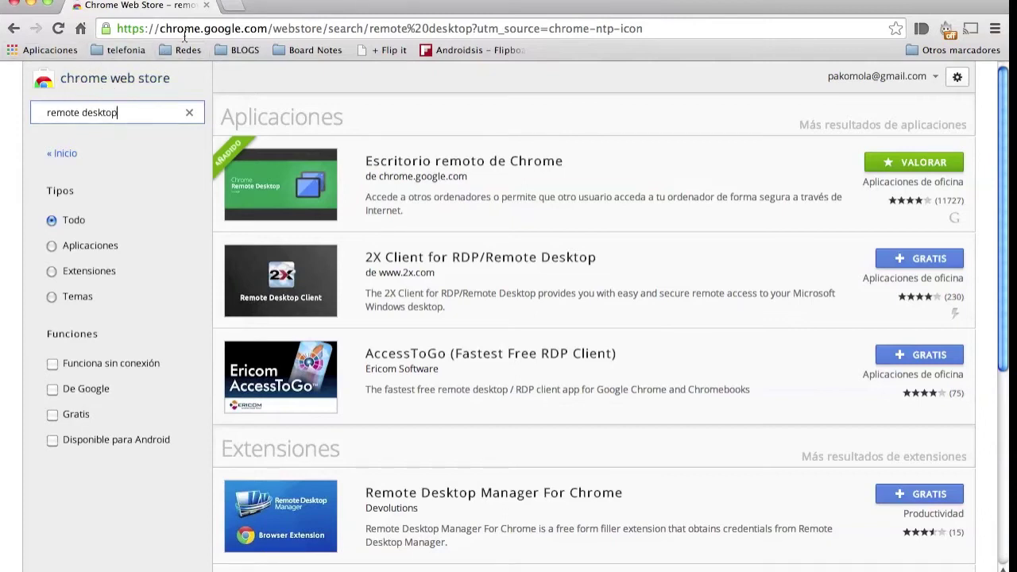
Open chrome://apps in a new tab and page forward to the Escritorio remoto de Chrome app
{"action": "left_click", "coordinate": [234, 8]}
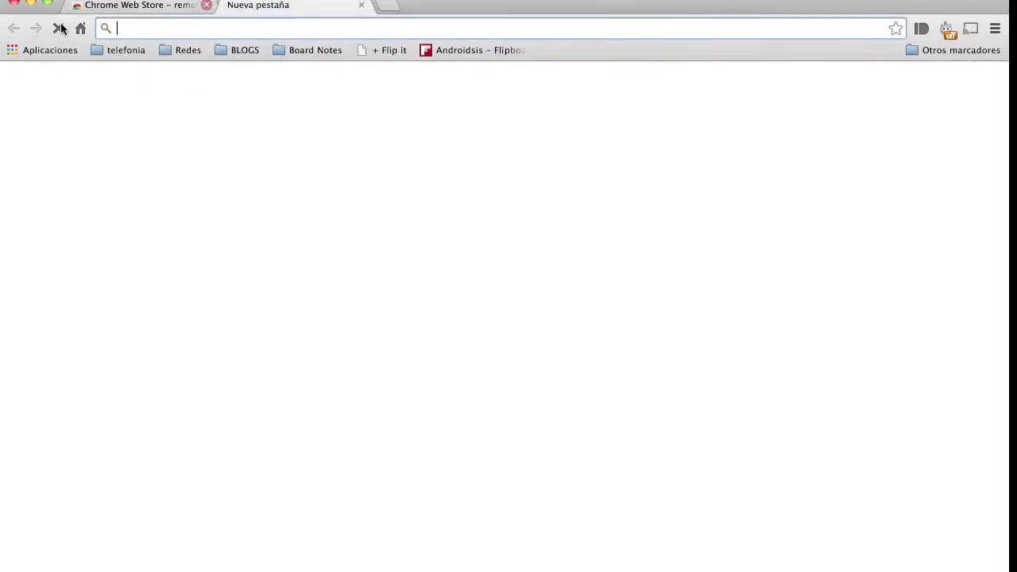
{"action": "left_click", "coordinate": [52, 52]}
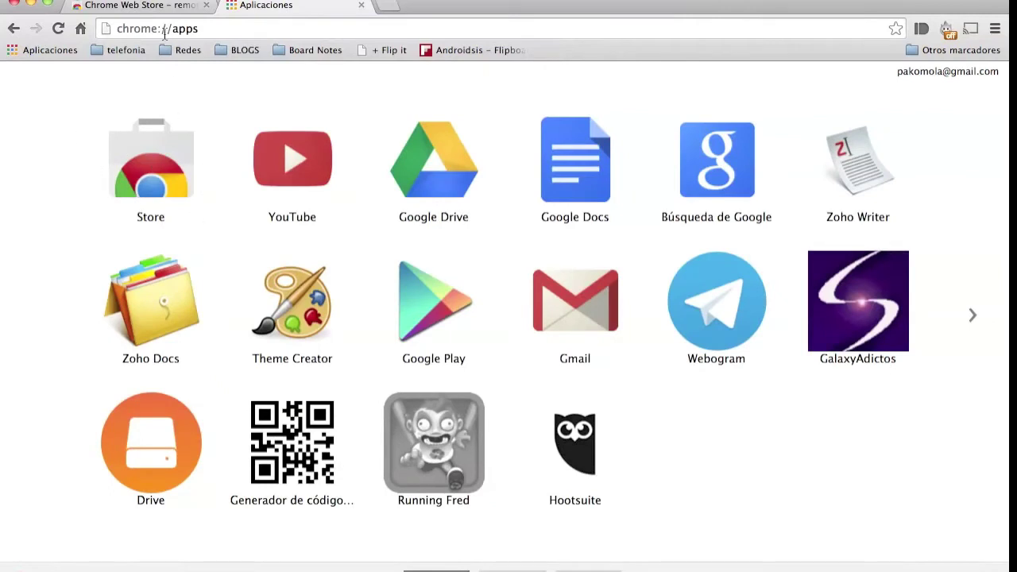
{"action": "left_click", "coordinate": [158, 10]}
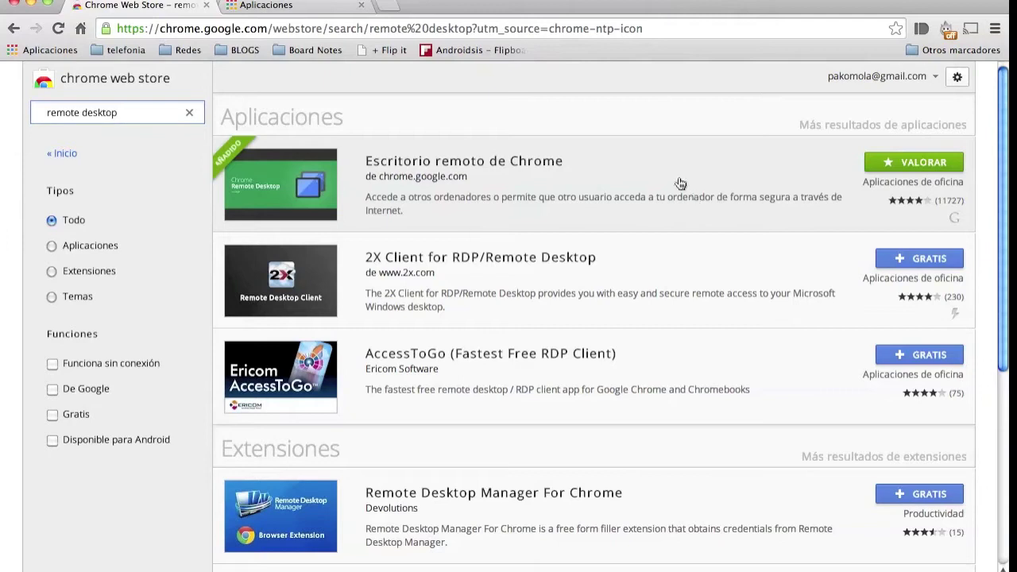
{"action": "left_click", "coordinate": [288, 8]}
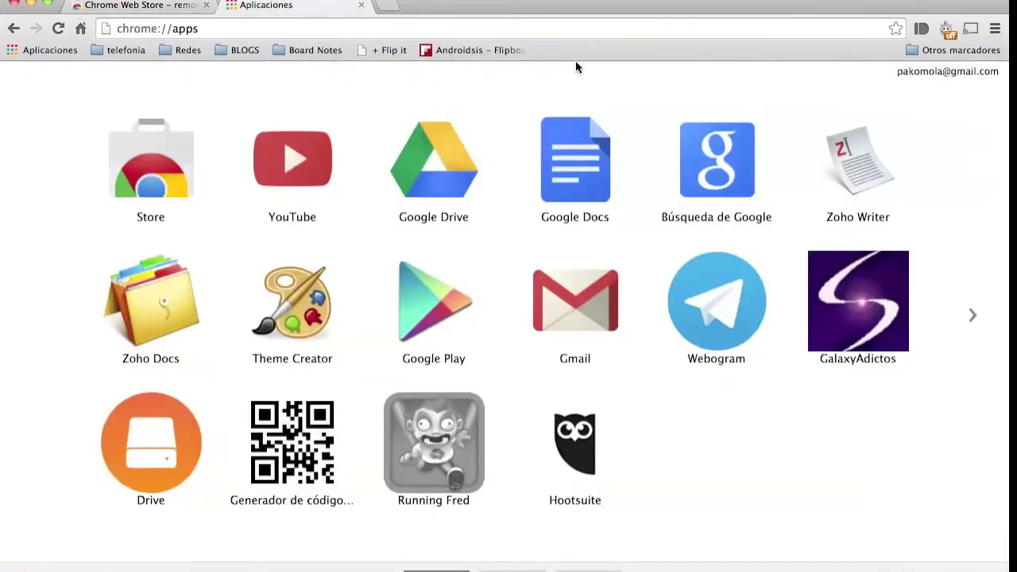
{"action": "left_click", "coordinate": [972, 320]}
{"action": "left_click", "coordinate": [972, 319]}
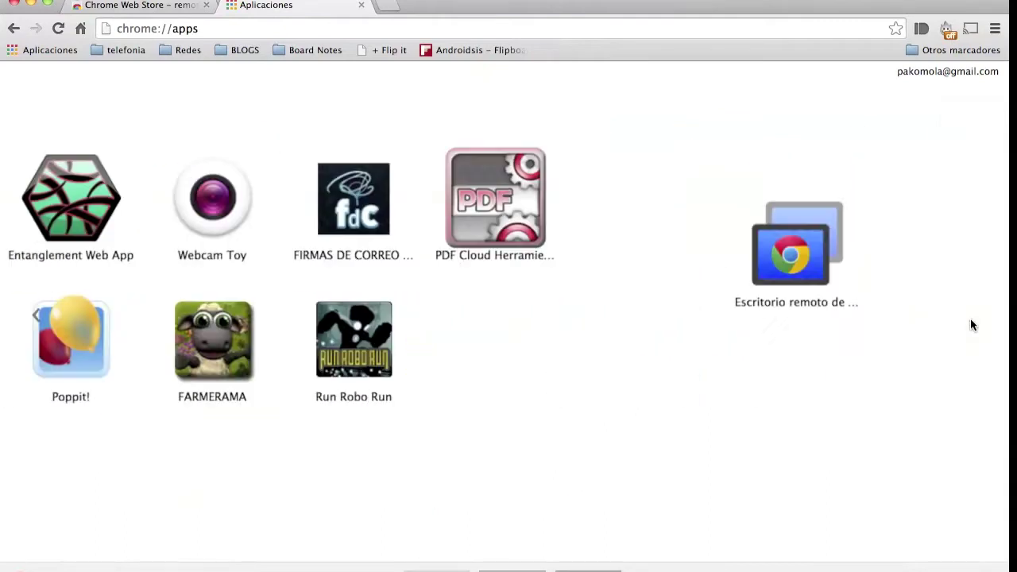
Launch Escritorio remoto de Chrome, generate a Compartir access code, then cancel and dismiss the session
{"action": "left_click", "coordinate": [143, 265]}
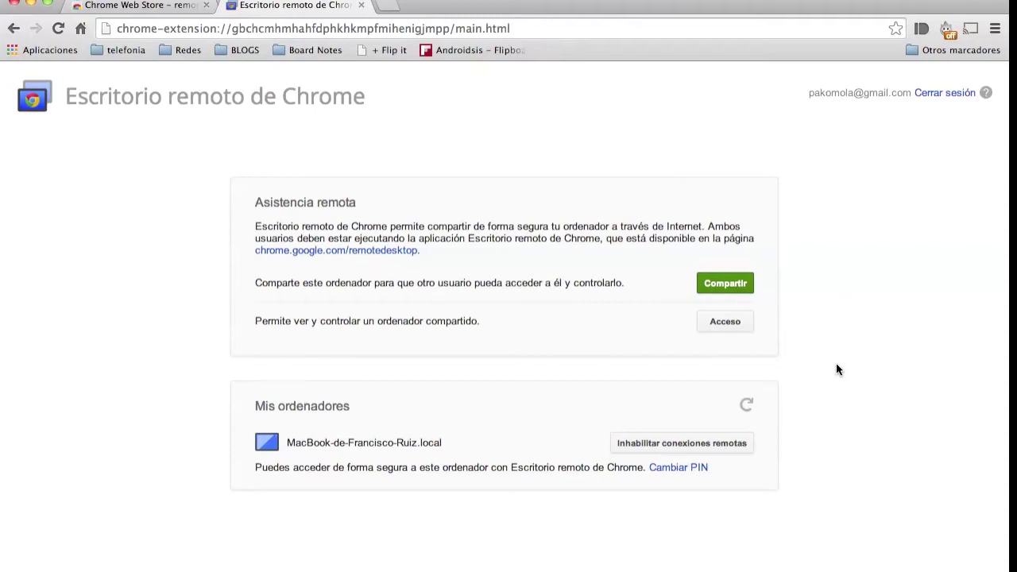
{"action": "left_click", "coordinate": [713, 290]}
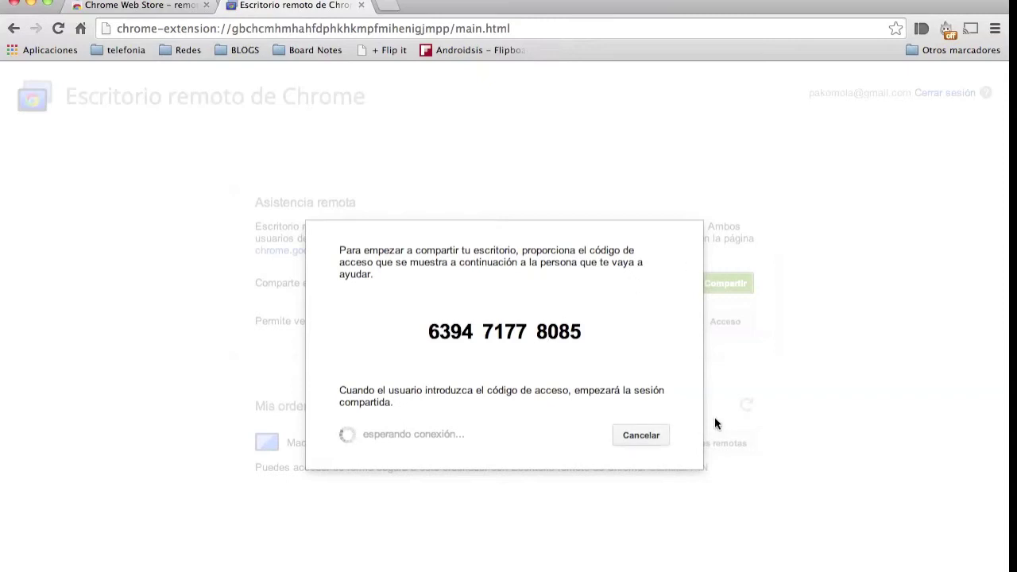
{"action": "left_click", "coordinate": [644, 435]}
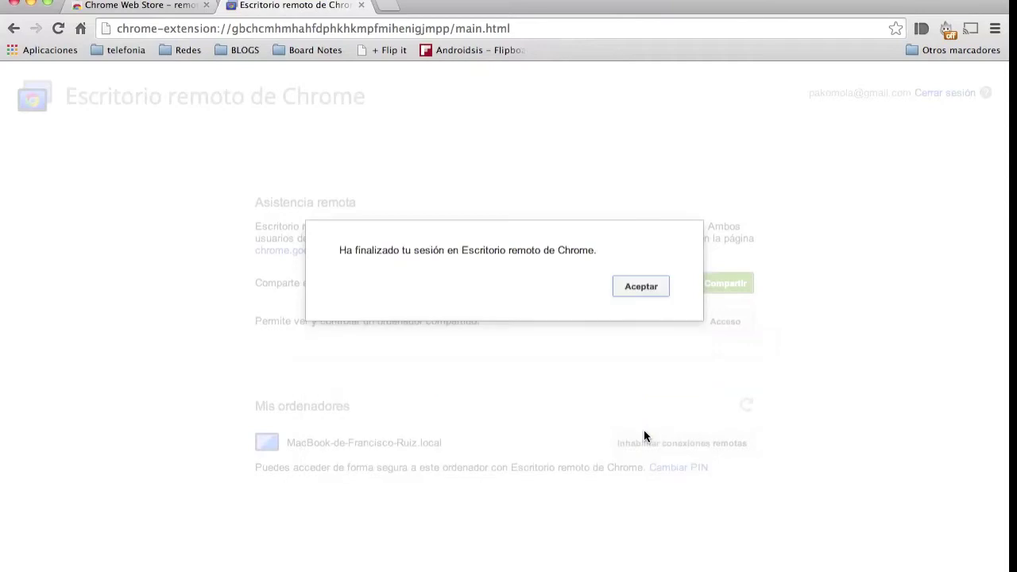
{"action": "left_click", "coordinate": [642, 286]}
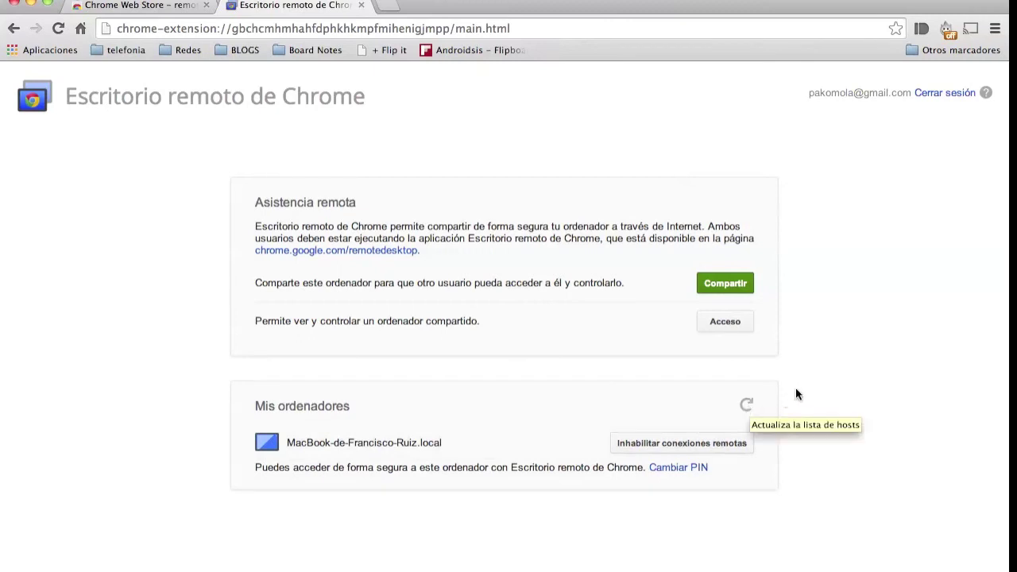
{"action": "mouse_move", "coordinate": [322, 557]}
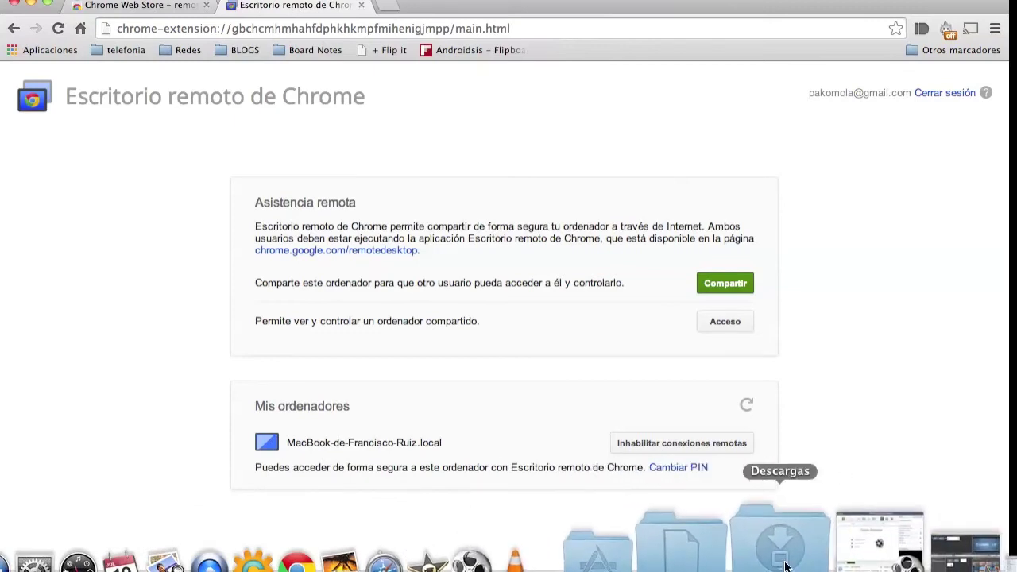
Mount chromeremotedesktop.dmg from Descargas, close the Host installer window, and bring Chrome back
{"action": "left_click", "coordinate": [785, 563]}
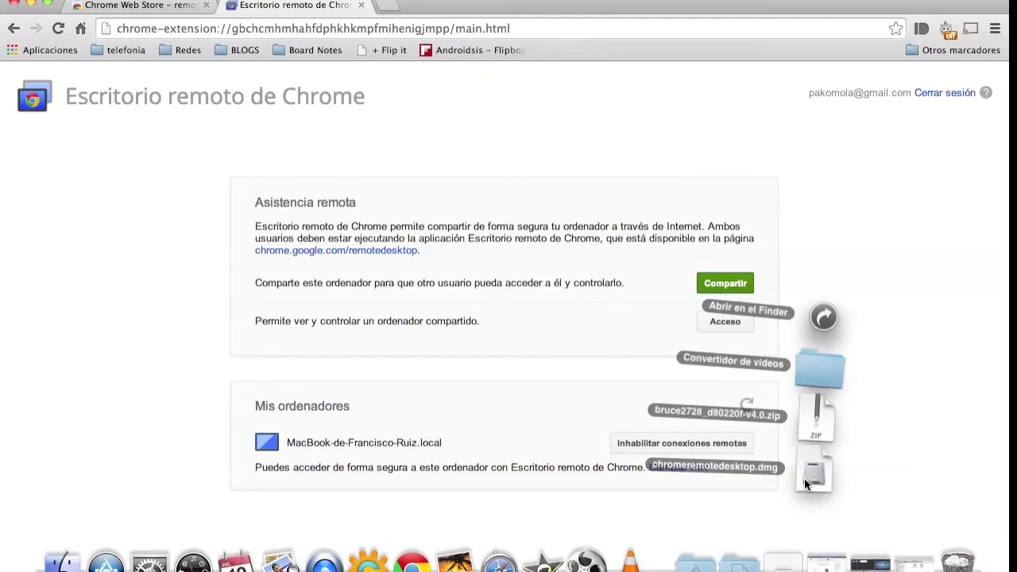
{"action": "left_click", "coordinate": [805, 482]}
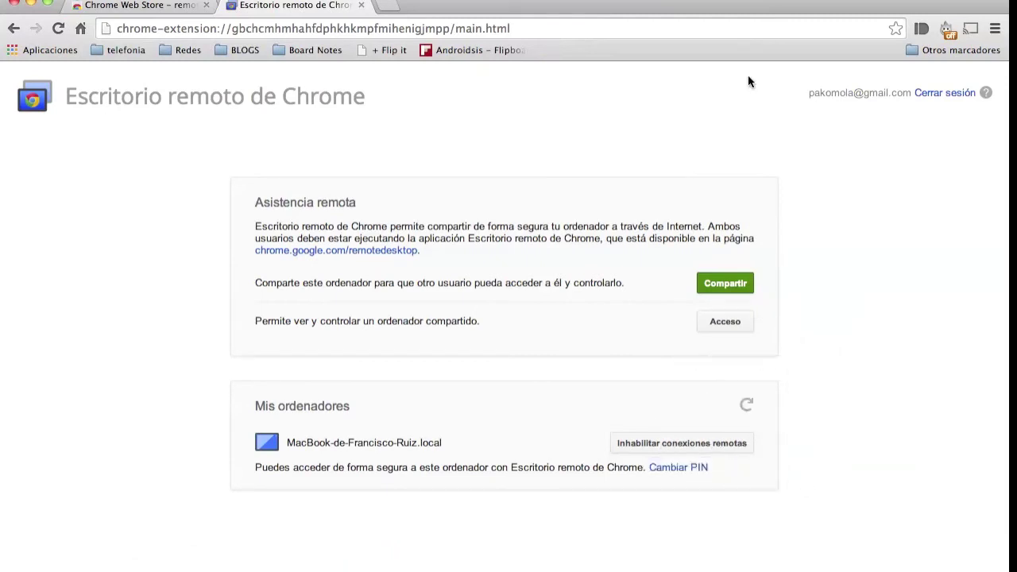
{"action": "left_click", "coordinate": [31, 5]}
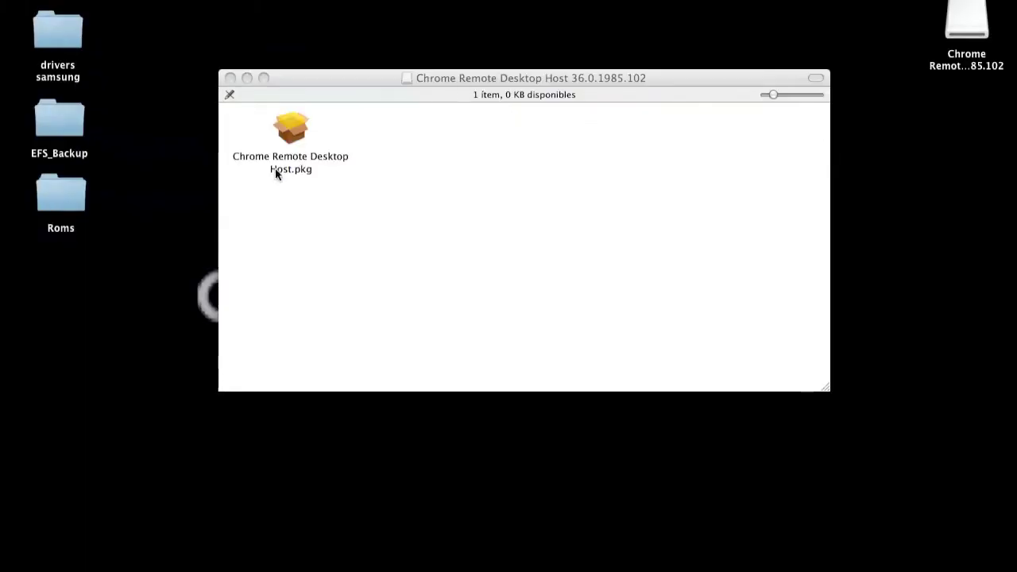
{"action": "left_click", "coordinate": [232, 77]}
{"action": "mouse_move", "coordinate": [533, 568]}
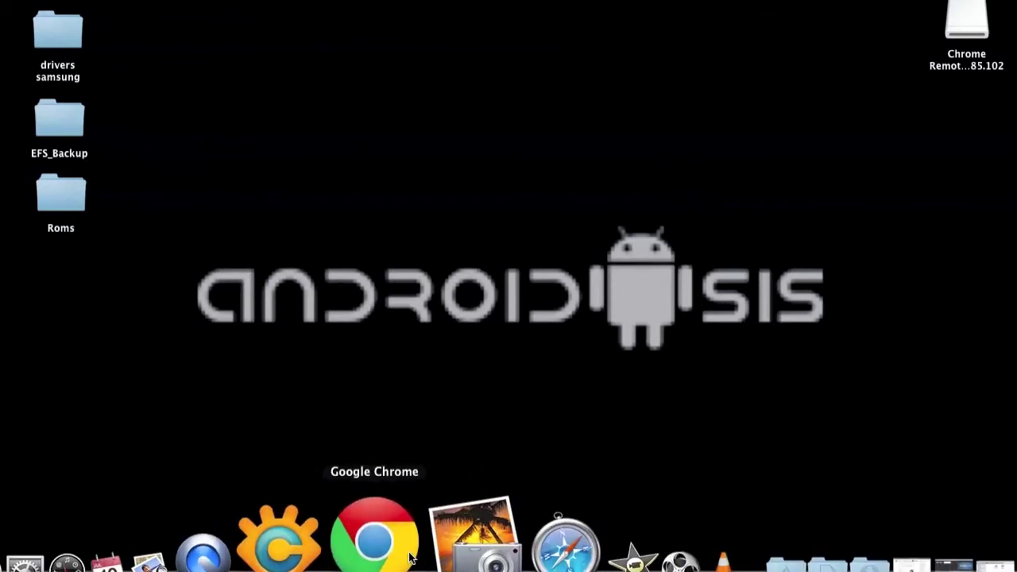
{"action": "left_click", "coordinate": [410, 559]}
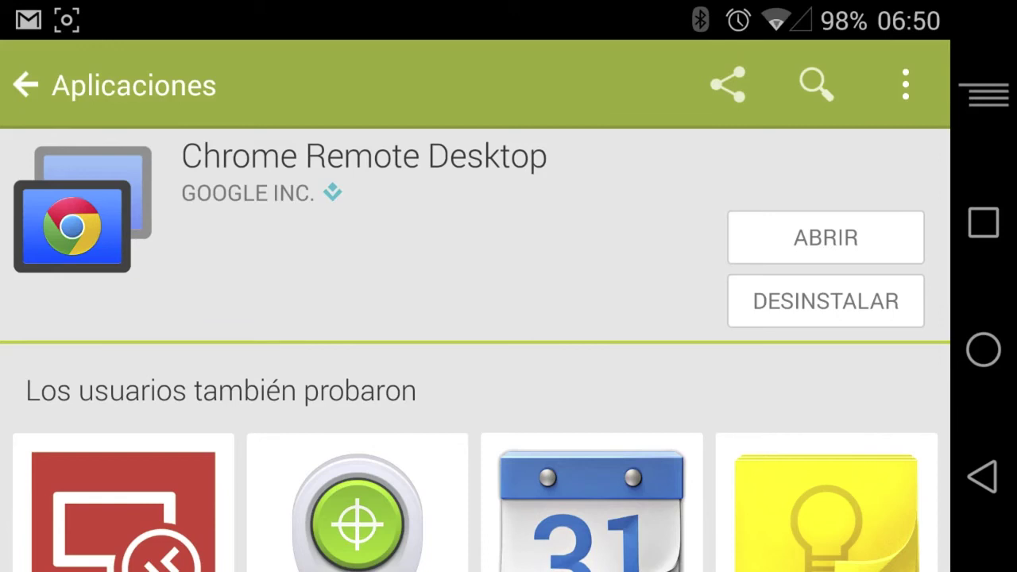
Scroll the Play Store's Chrome Remote Desktop page showing the app already installed
{"action": "left_click_drag", "start_coordinate": [614, 397], "coordinate": [602, 493]}
Open Chrome Remote Desktop on the phone, keep the current account, and connect to the MacBook
{"action": "left_click", "coordinate": [826, 237]}
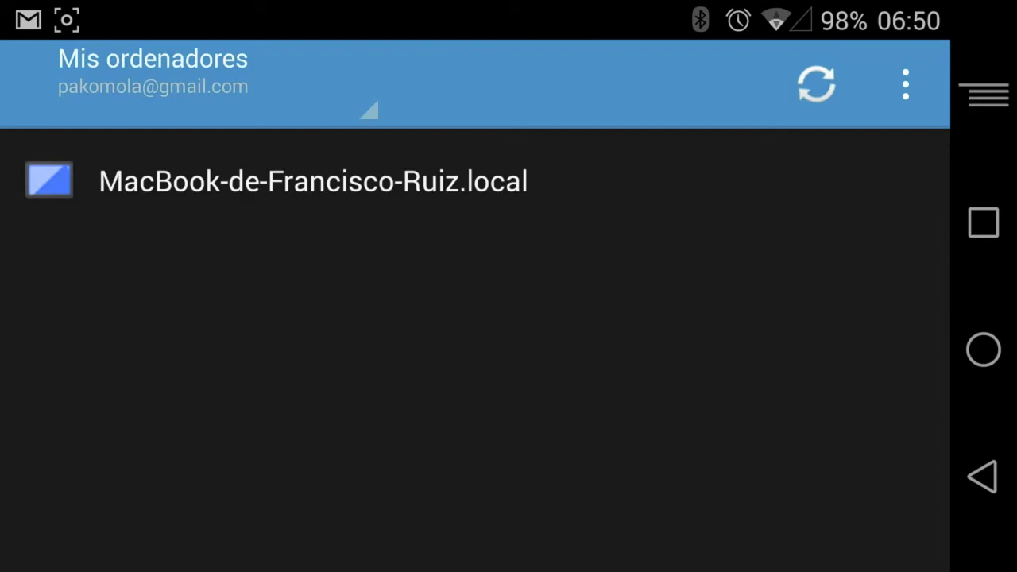
{"action": "left_click", "coordinate": [326, 93]}
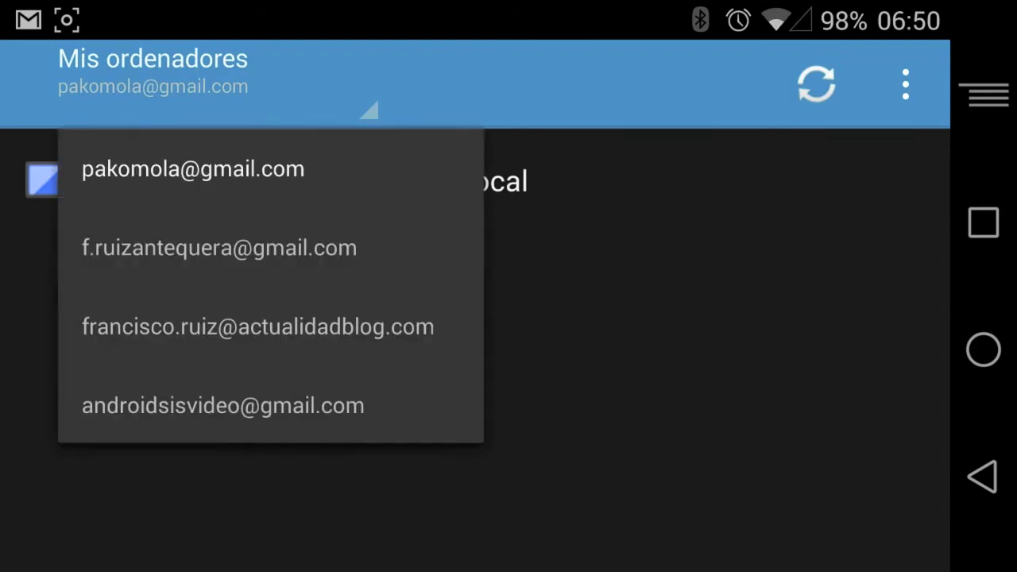
{"action": "left_click", "coordinate": [193, 168]}
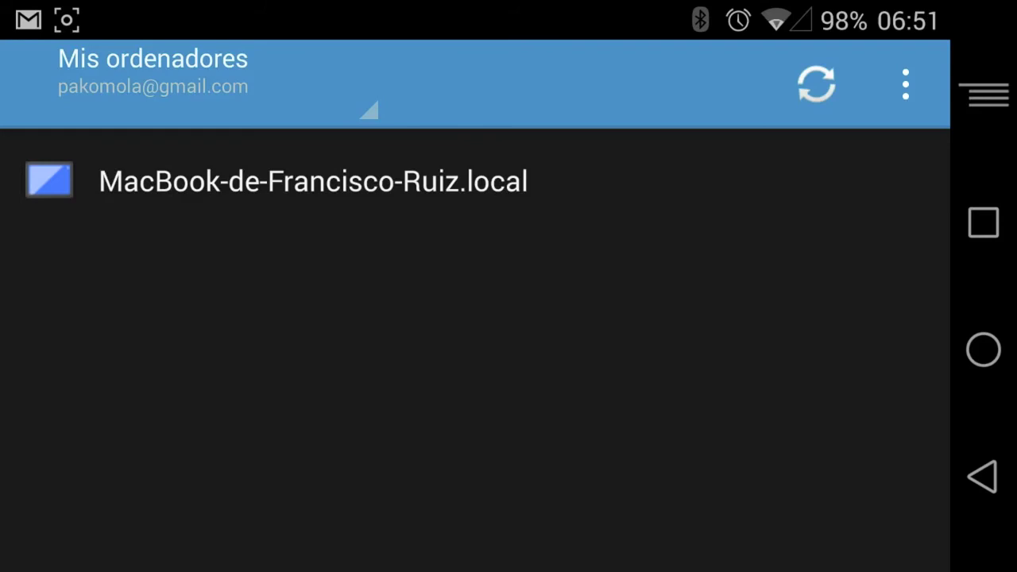
{"action": "left_click", "coordinate": [313, 181]}
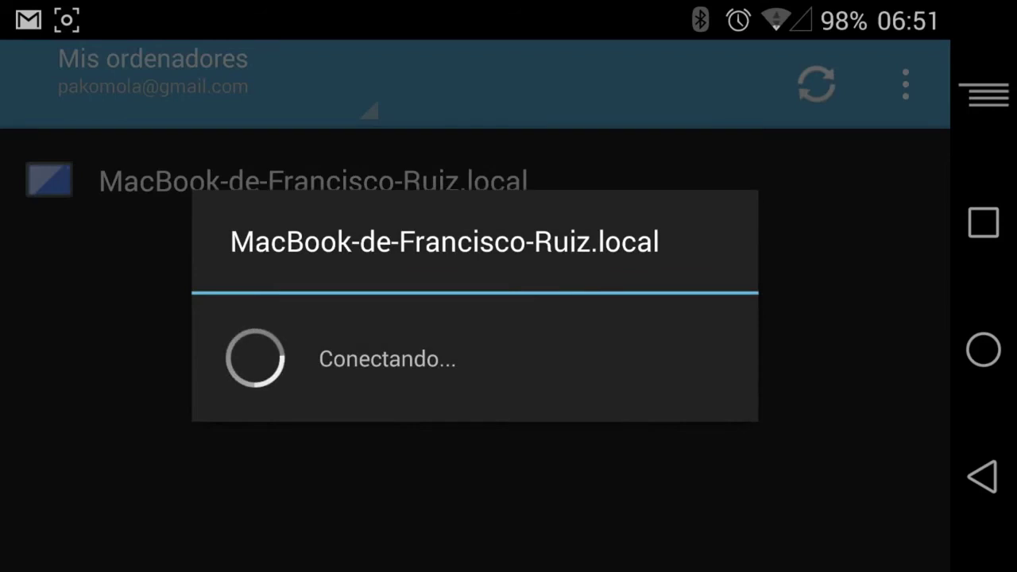
Enter the Mac's access PIN and confirm with Listo to connect
{"action": "left_click", "coordinate": [550, 362]}
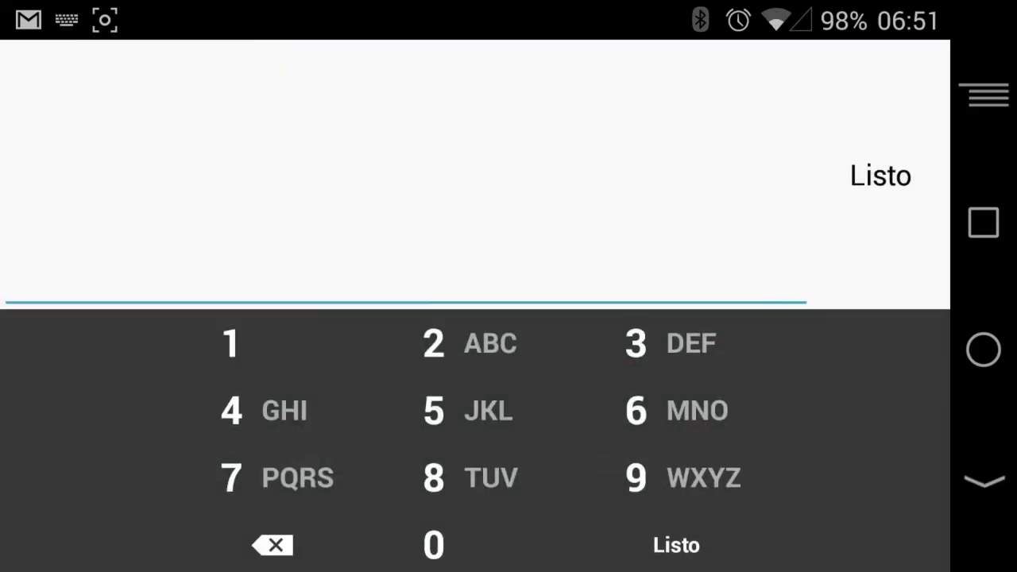
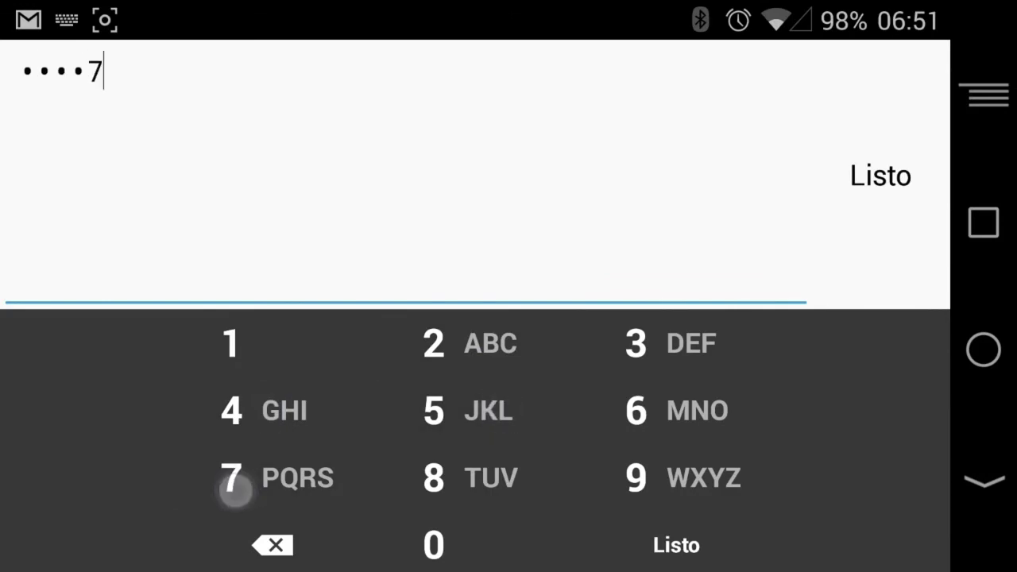
{"action": "left_click", "coordinate": [881, 174]}
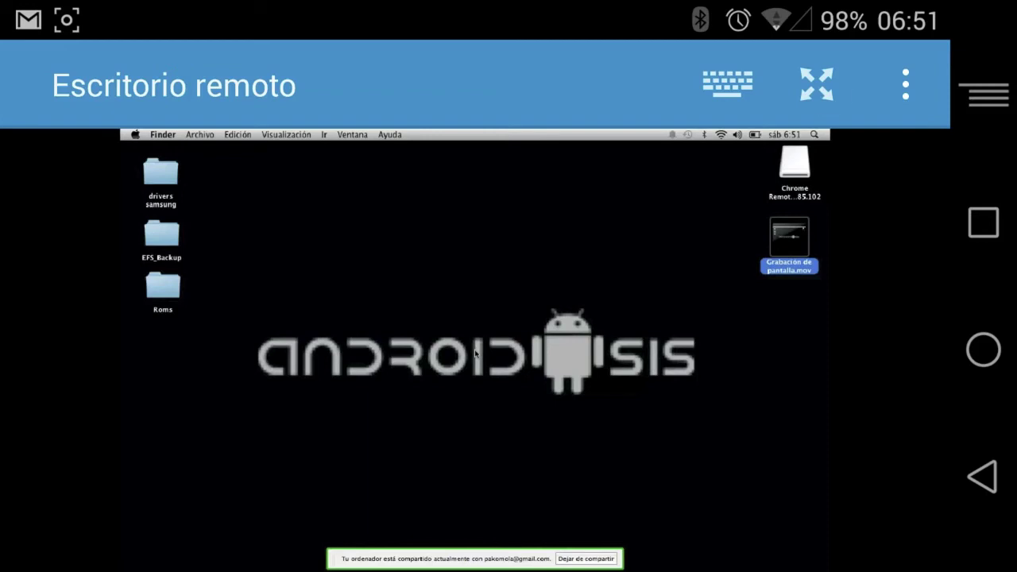
Switch the remote session to fullscreen, open the Roms folder, then close its window
{"action": "left_click", "coordinate": [817, 84]}
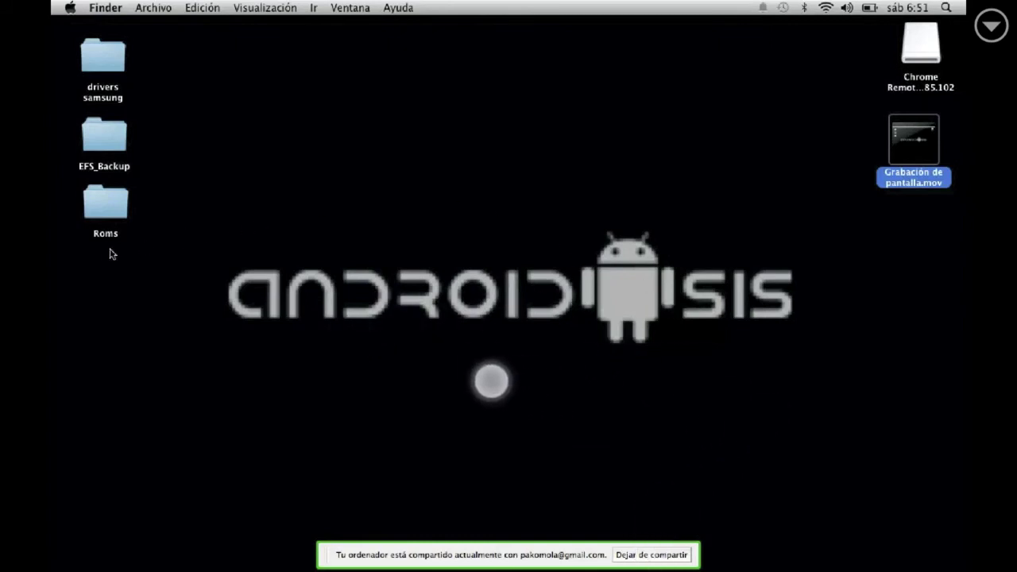
{"action": "double_click", "coordinate": [100, 209]}
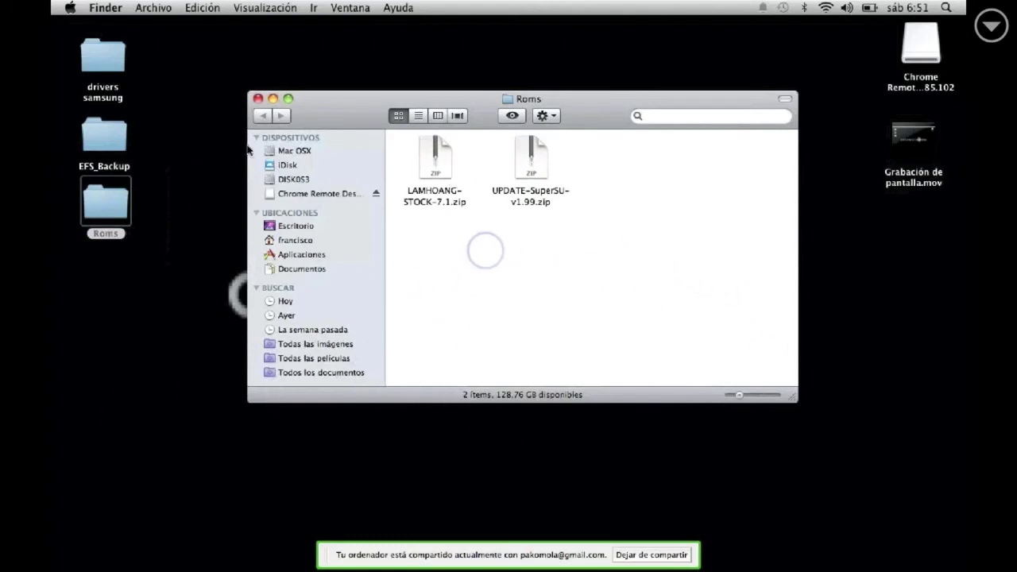
{"action": "left_click", "coordinate": [258, 99]}
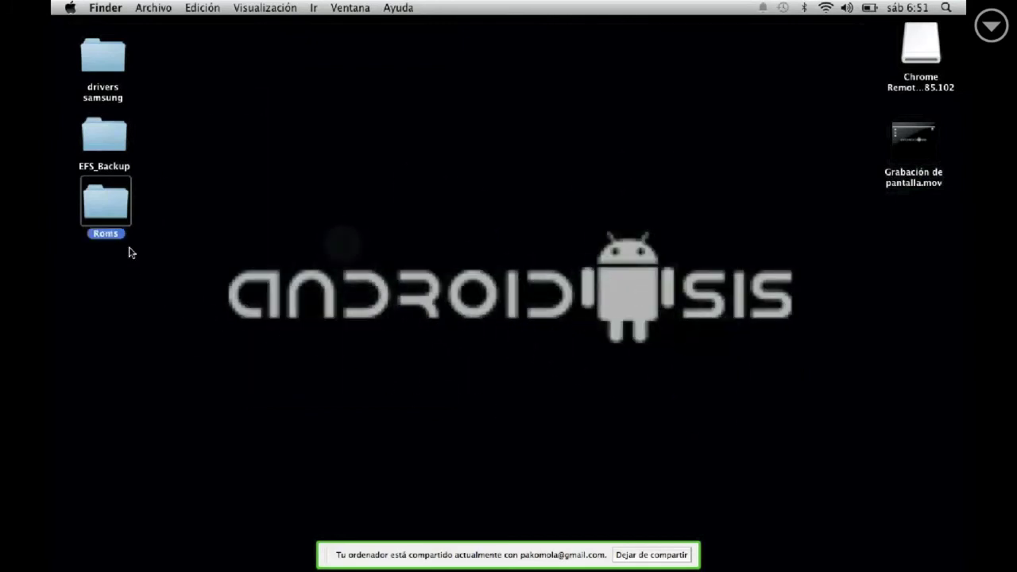
{"action": "double_click", "coordinate": [101, 214]}
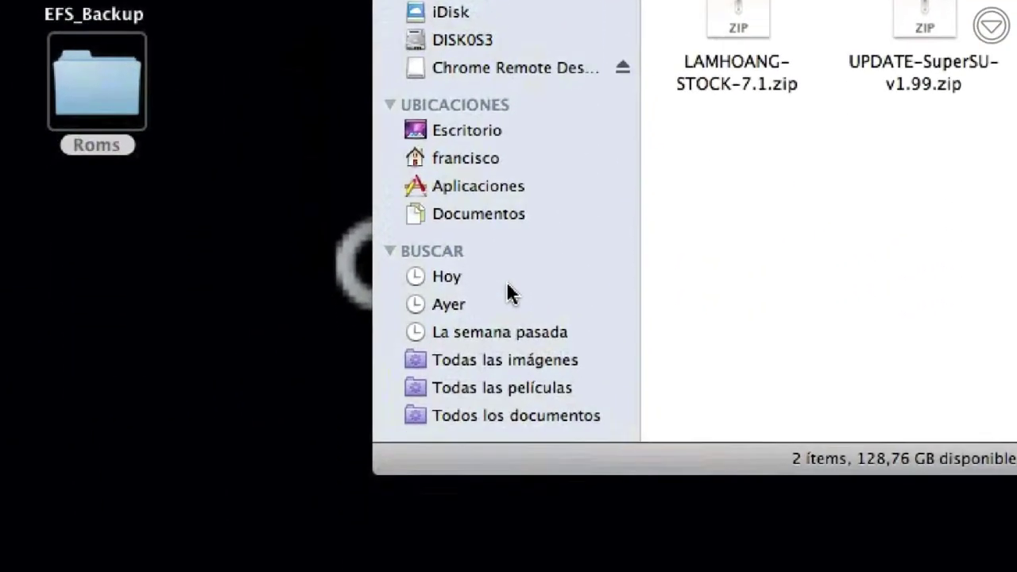
{"action": "left_click", "coordinate": [449, 159]}
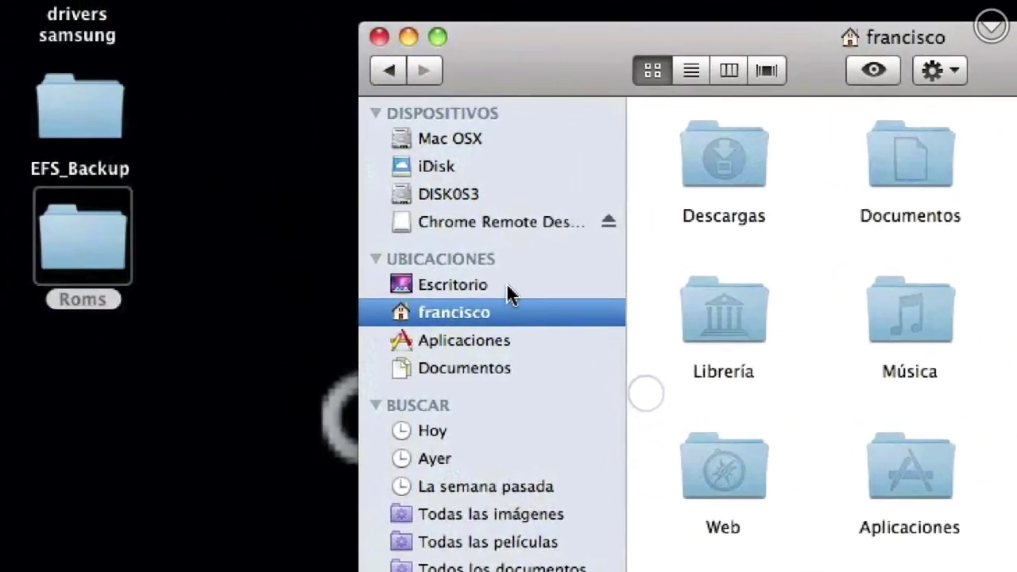
{"action": "left_click", "coordinate": [506, 285]}
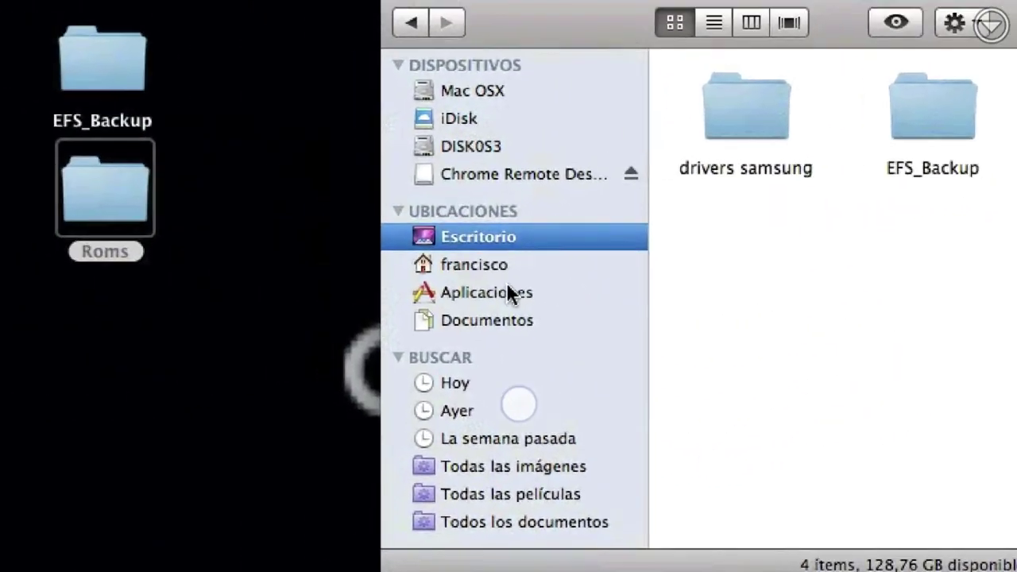
{"action": "left_click", "coordinate": [497, 287]}
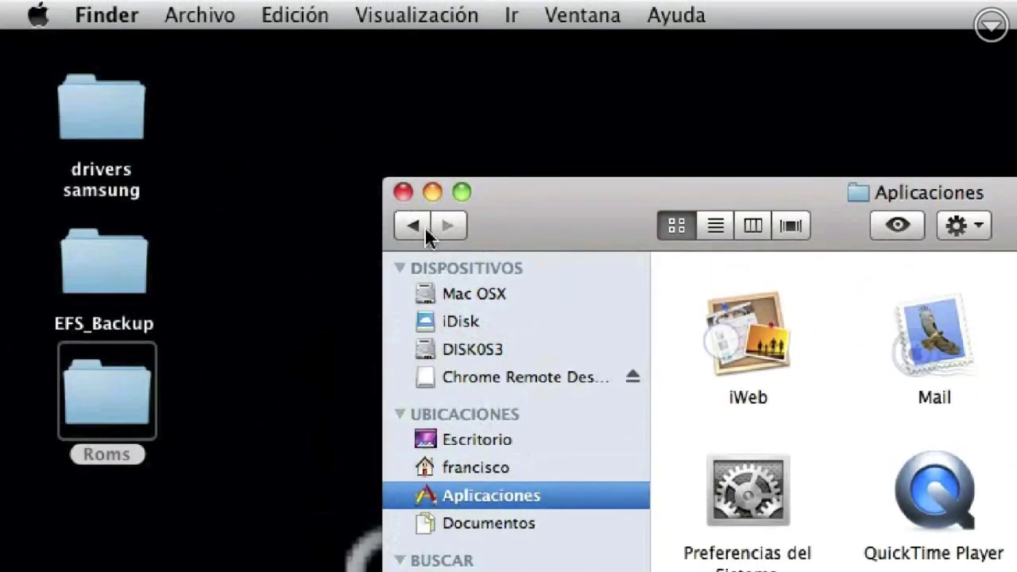
{"action": "left_click", "coordinate": [403, 191]}
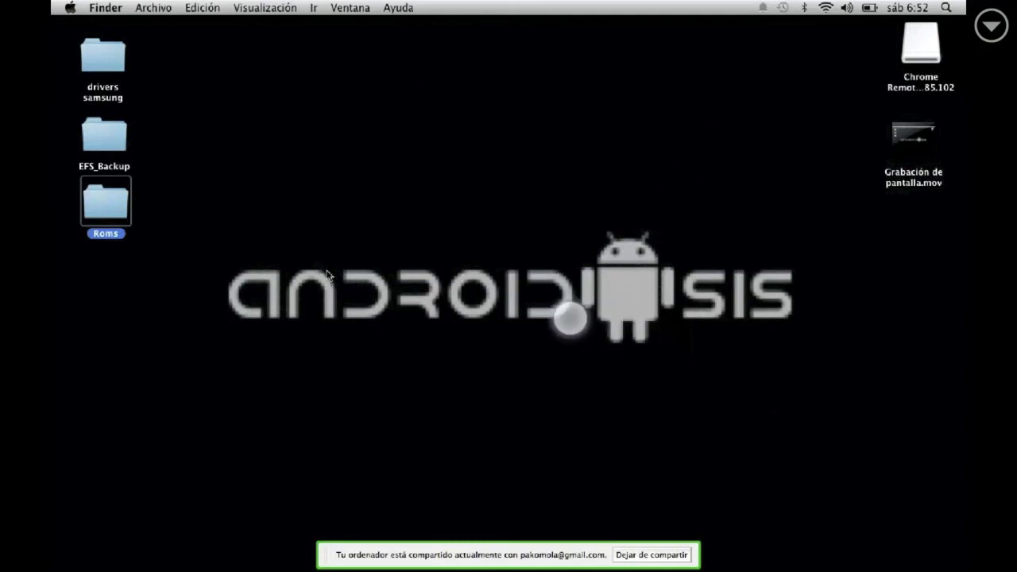
Exit fullscreen remote view and pull down the phone's notification shade
{"action": "left_click", "coordinate": [991, 26]}
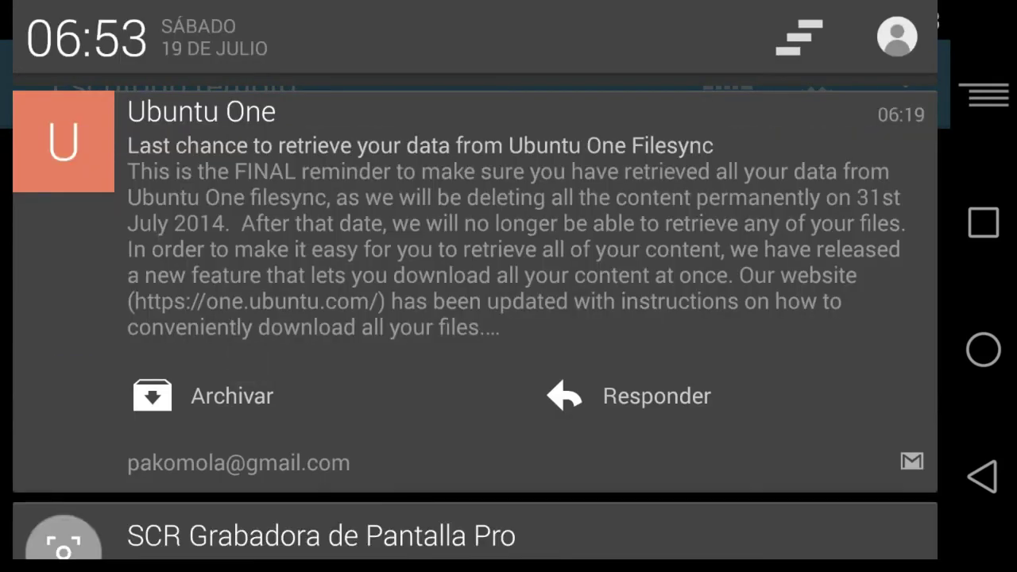
{"action": "left_click_drag", "start_coordinate": [602, 382], "coordinate": [602, 90]}
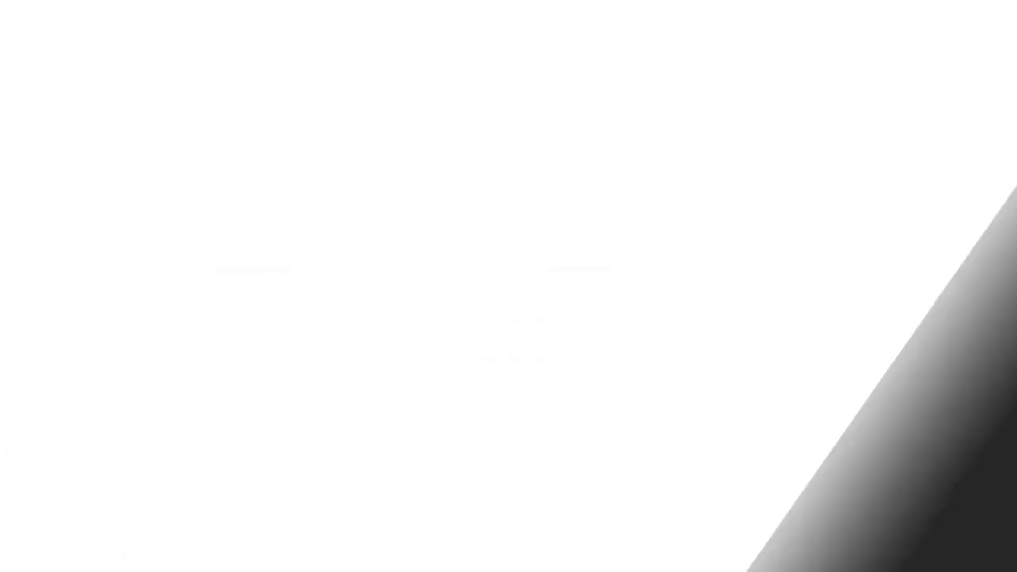